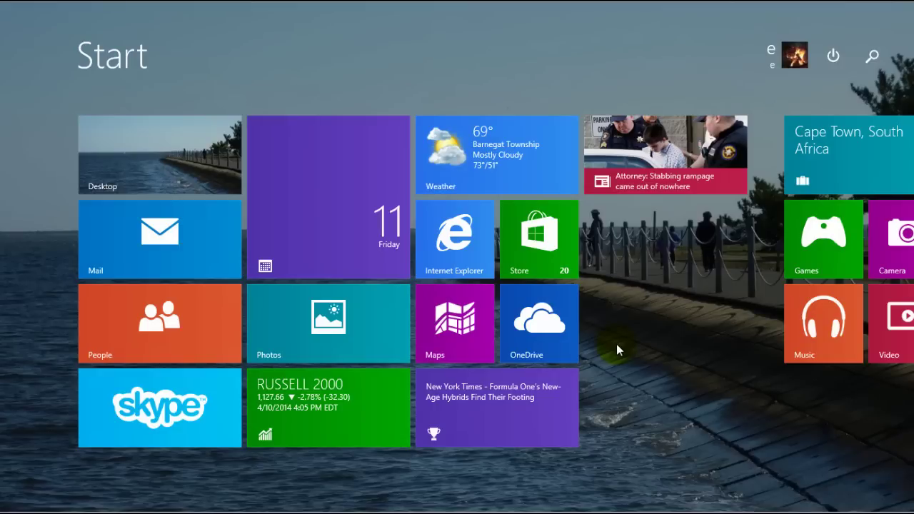
Leave the Start screen for the desktop using the Desktop tile.
{"action": "left_click", "coordinate": [472, 358]}
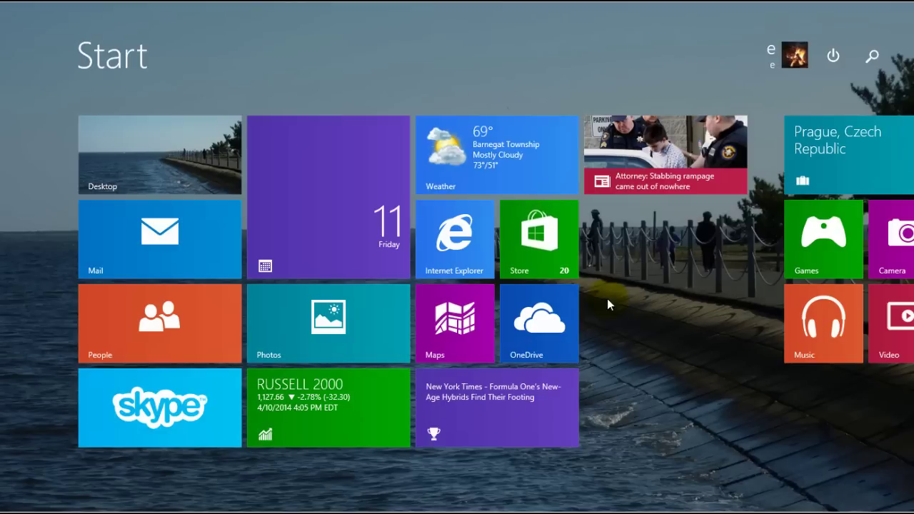
{"action": "left_click", "coordinate": [212, 167]}
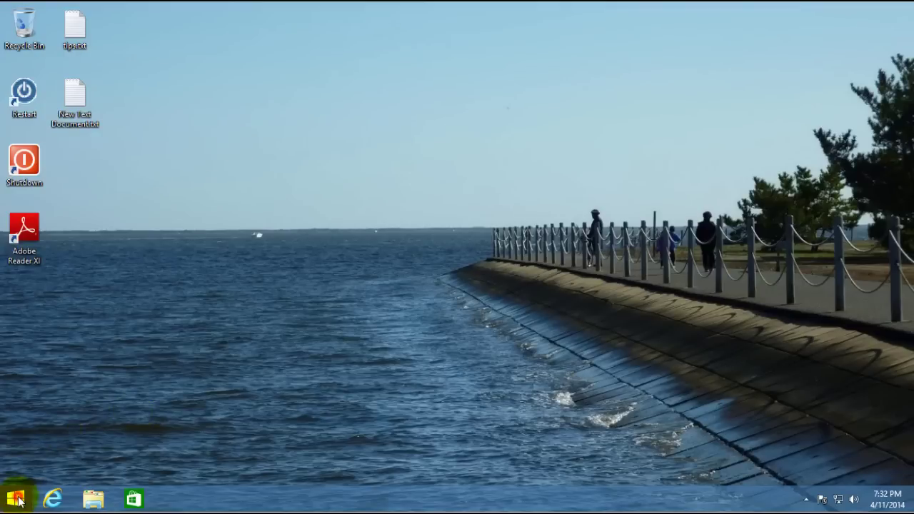
Open Start, return to the desktop, view the Win+X power-user menu, then reopen Start.
{"action": "left_click", "coordinate": [16, 499]}
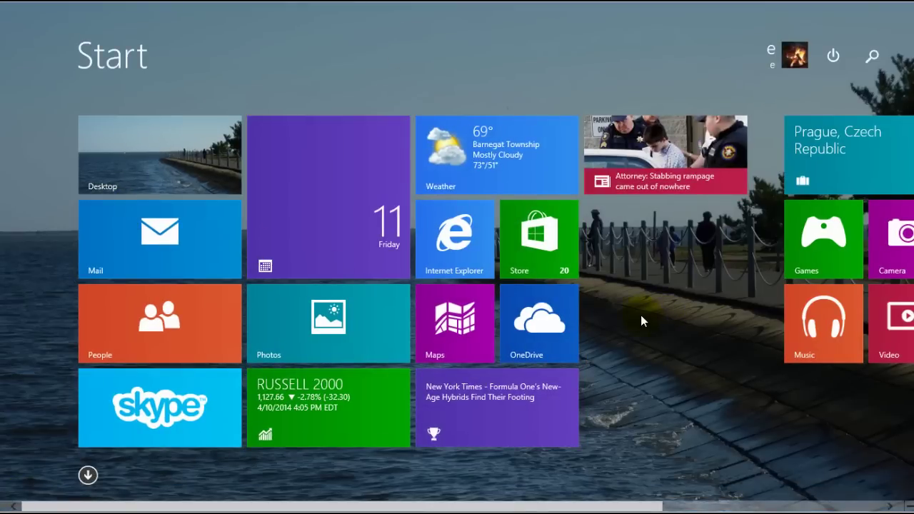
{"action": "left_click", "coordinate": [103, 181]}
{"action": "right_click", "coordinate": [17, 498]}
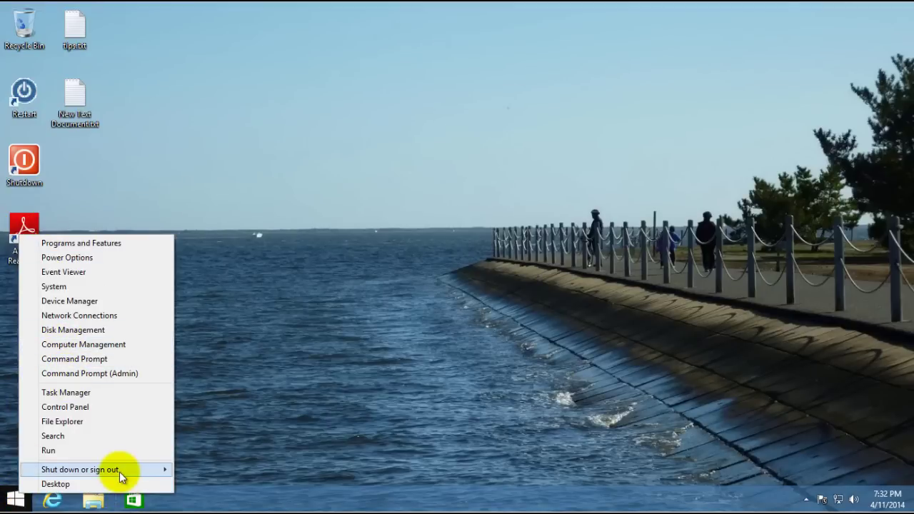
{"action": "mouse_move", "coordinate": [119, 472]}
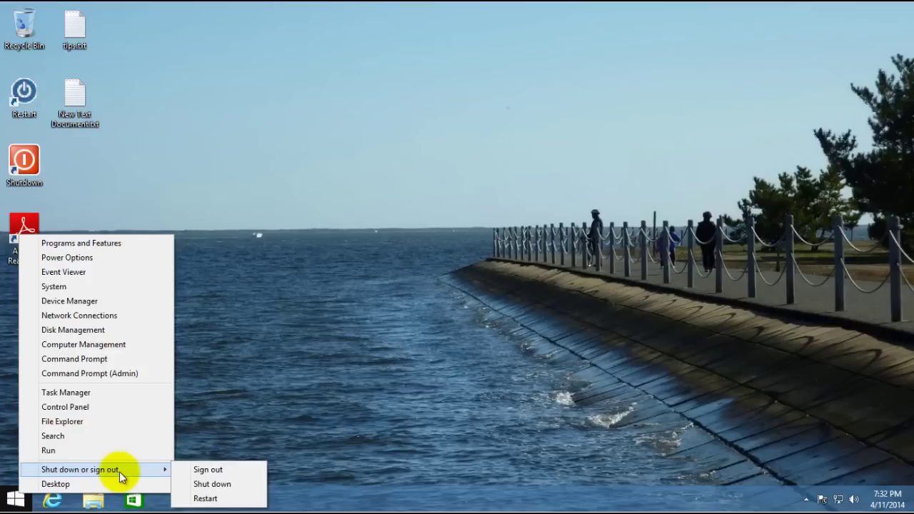
{"action": "left_click", "coordinate": [16, 503]}
{"action": "left_click", "coordinate": [16, 503]}
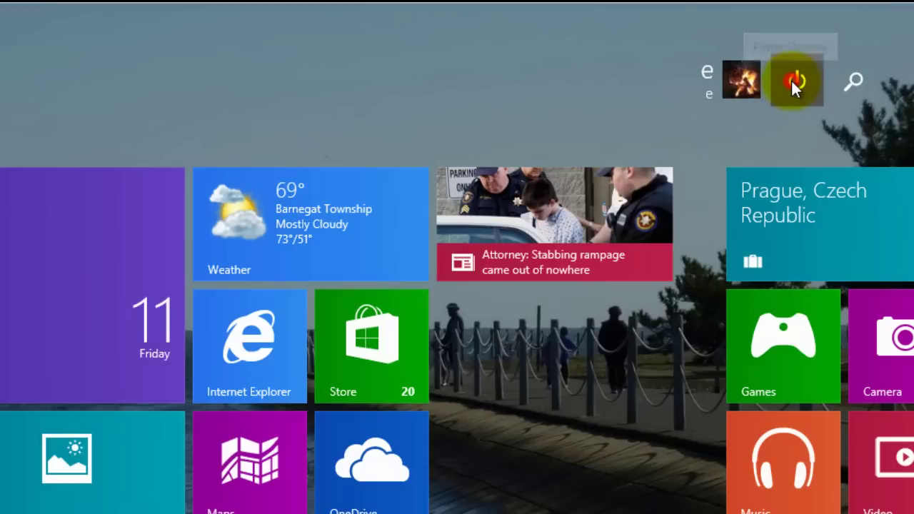
{"action": "left_click", "coordinate": [792, 81]}
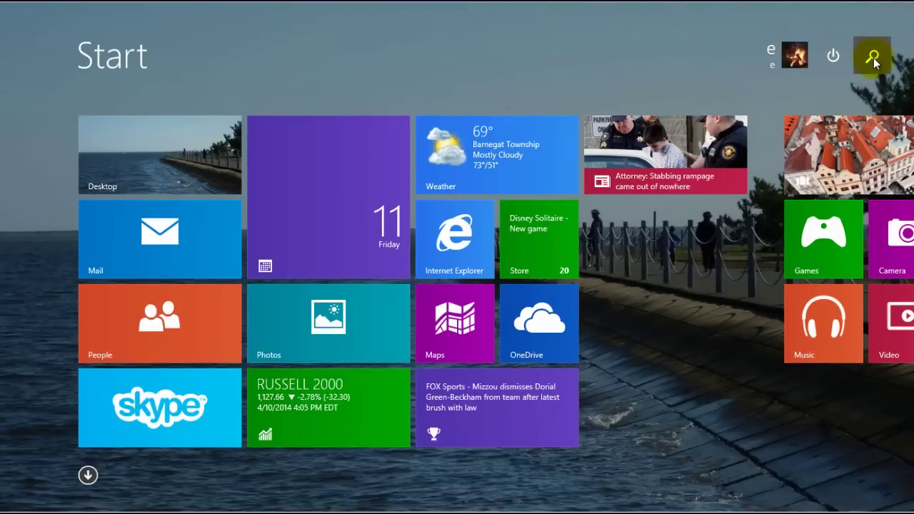
{"action": "left_click", "coordinate": [853, 80]}
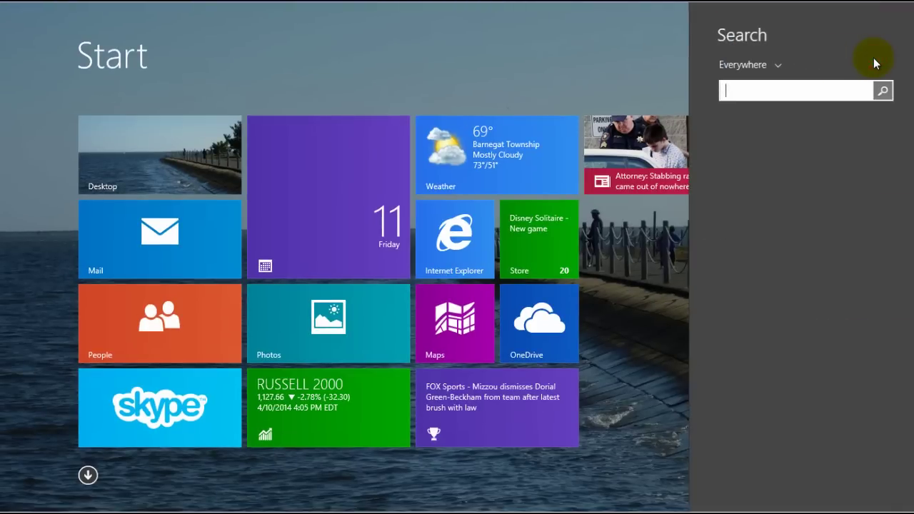
{"action": "left_click", "coordinate": [774, 66]}
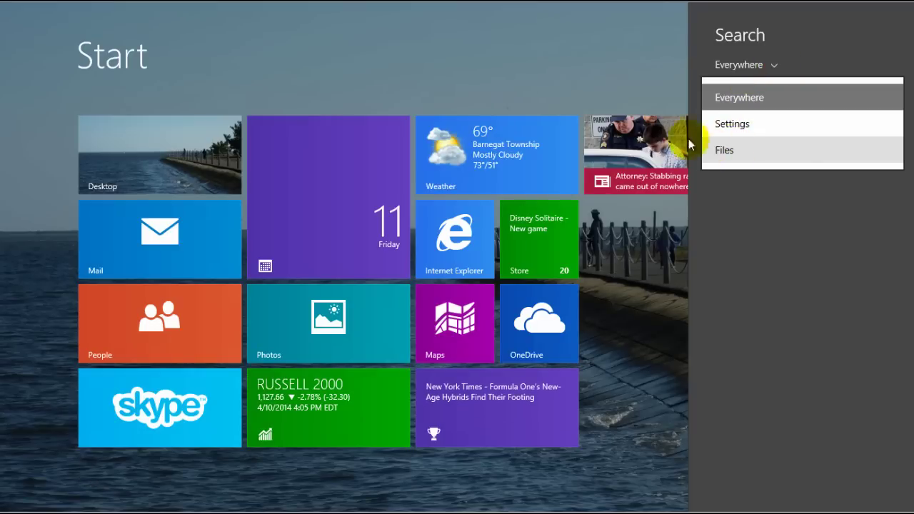
{"action": "left_click", "coordinate": [464, 20]}
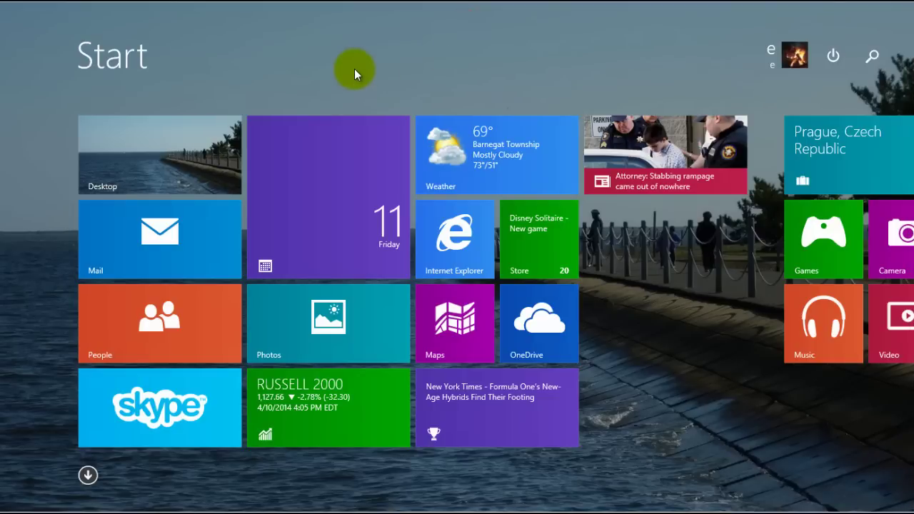
Move the purple news tile into a new right-hand group and resize it from Wide to Medium.
{"action": "left_click_drag", "start_coordinate": [501, 415], "coordinate": [641, 350]}
{"action": "left_click_drag", "start_coordinate": [691, 286], "coordinate": [703, 266]}
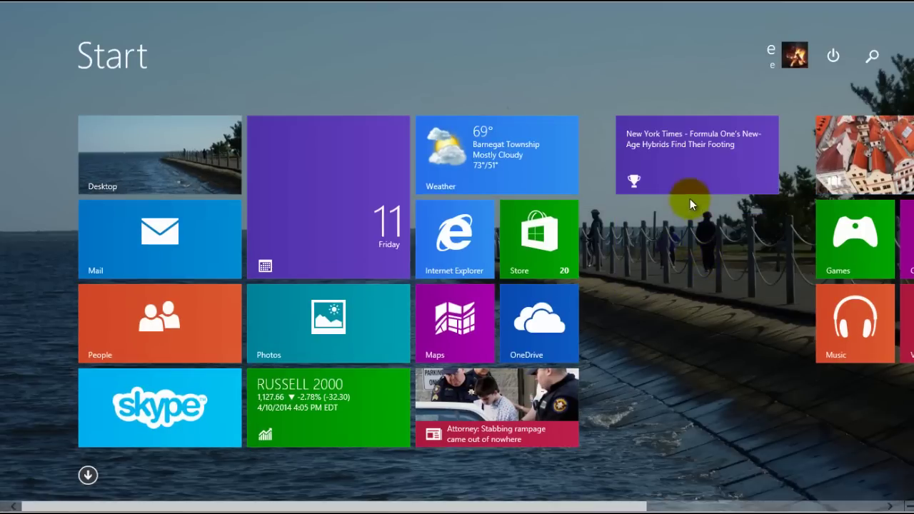
{"action": "right_click", "coordinate": [689, 157]}
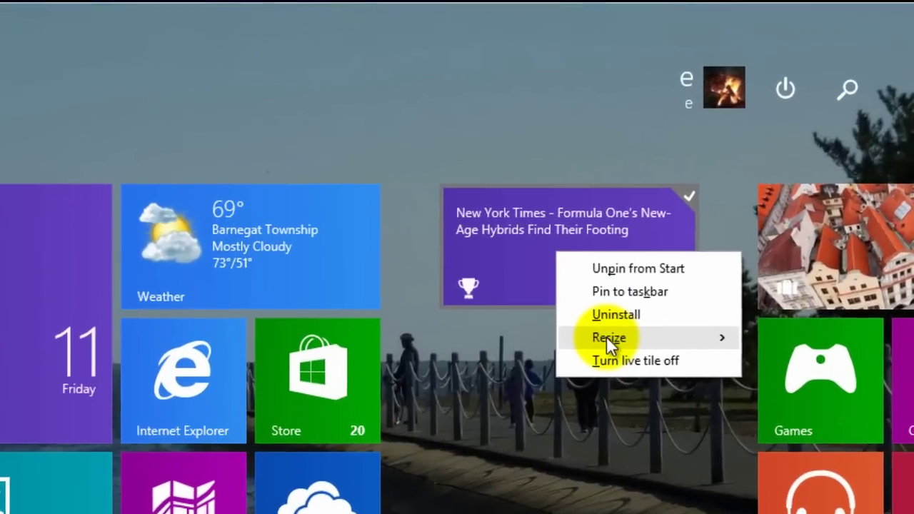
{"action": "mouse_move", "coordinate": [666, 271]}
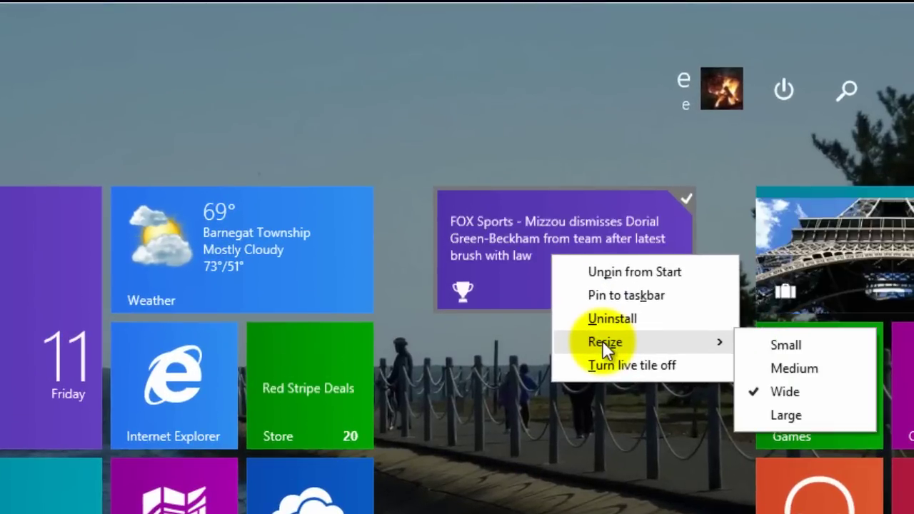
{"action": "left_click", "coordinate": [793, 360]}
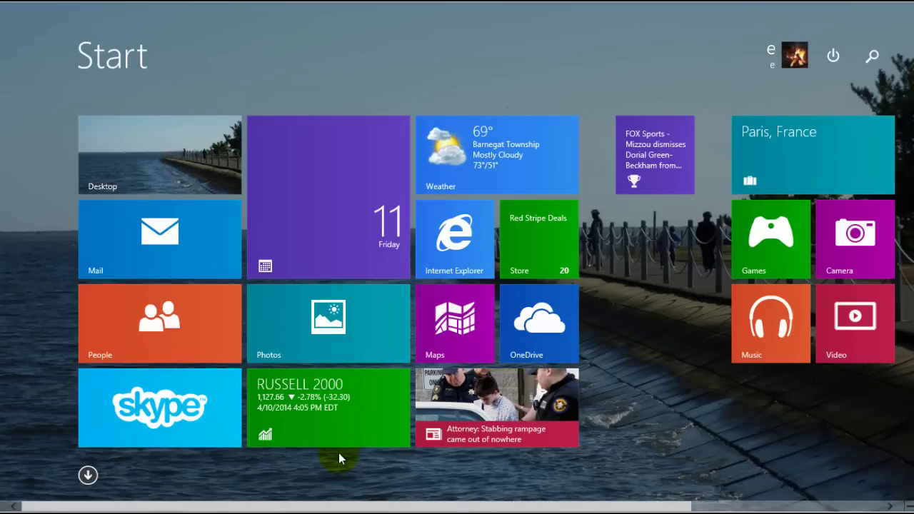
Switch to the desktop via the Desktop tile, showing Store on the taskbar.
{"action": "left_click", "coordinate": [123, 139]}
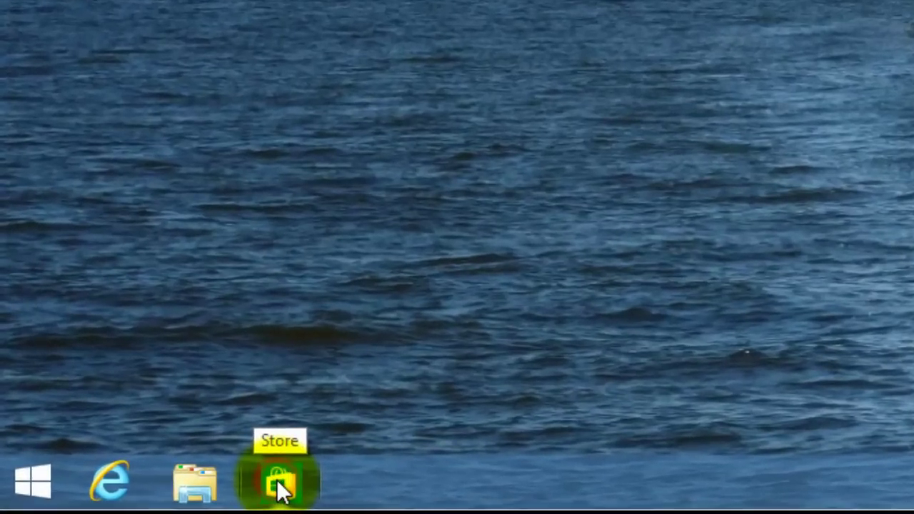
Launch Store from the taskbar to its home page, then close the app.
{"action": "left_click", "coordinate": [133, 501]}
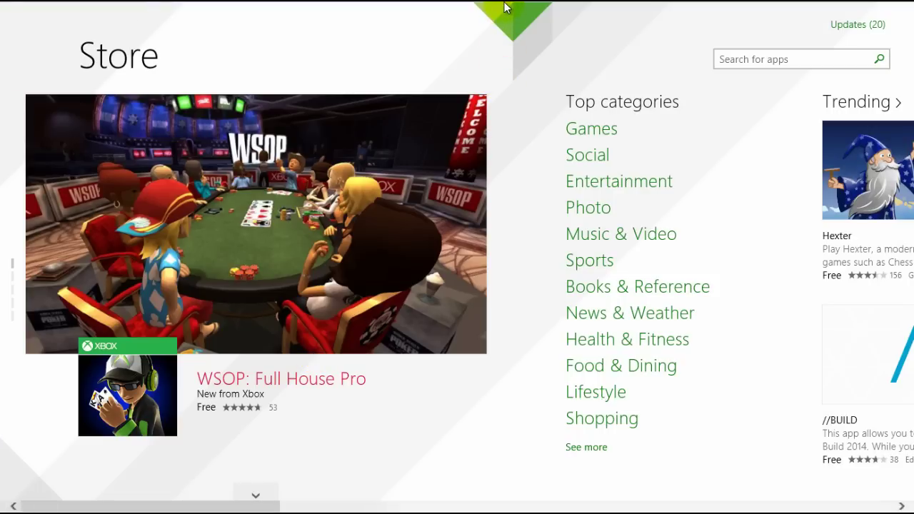
{"action": "mouse_move", "coordinate": [504, 7]}
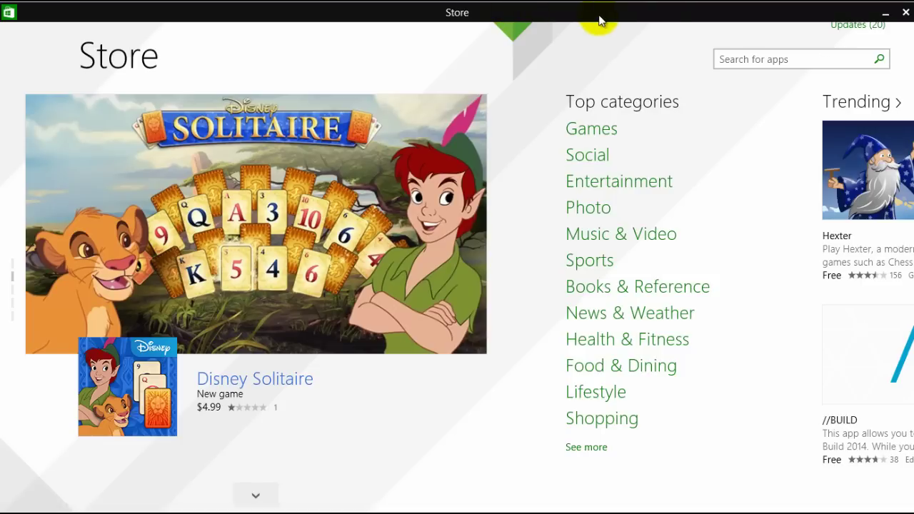
{"action": "left_click", "coordinate": [904, 14]}
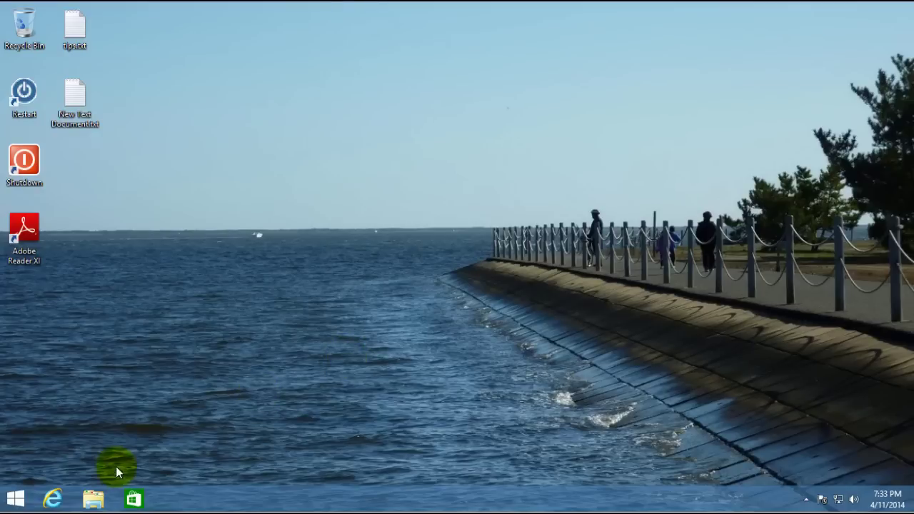
Pin the Maps tile to the taskbar from the Start screen, then return to the desktop.
{"action": "left_click", "coordinate": [15, 498]}
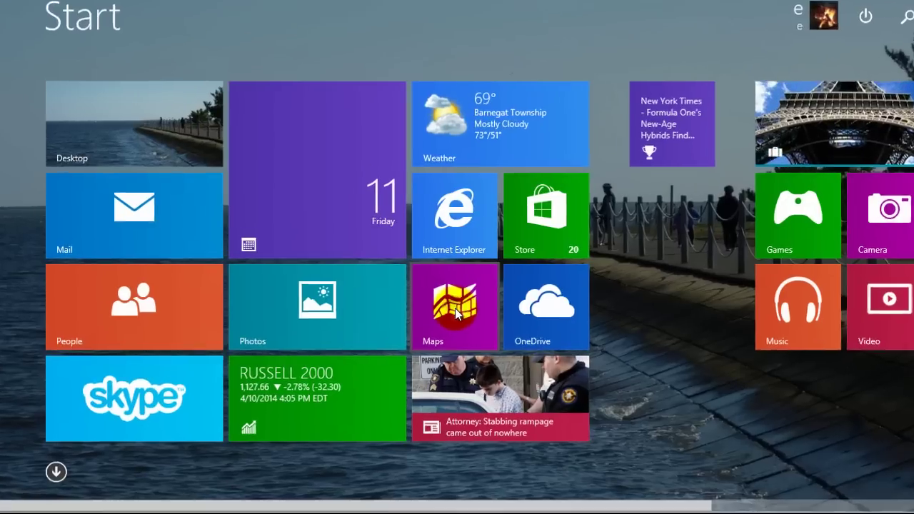
{"action": "right_click", "coordinate": [455, 325]}
{"action": "left_click", "coordinate": [488, 285]}
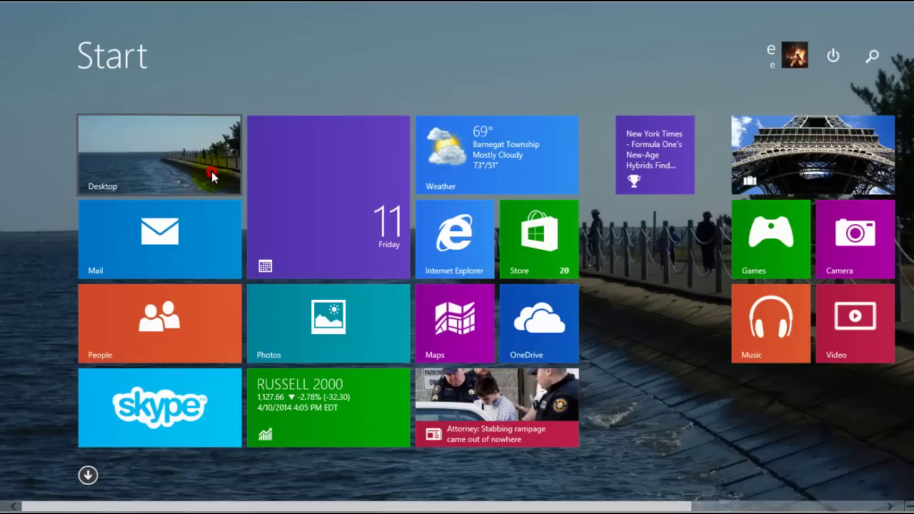
{"action": "left_click", "coordinate": [212, 175]}
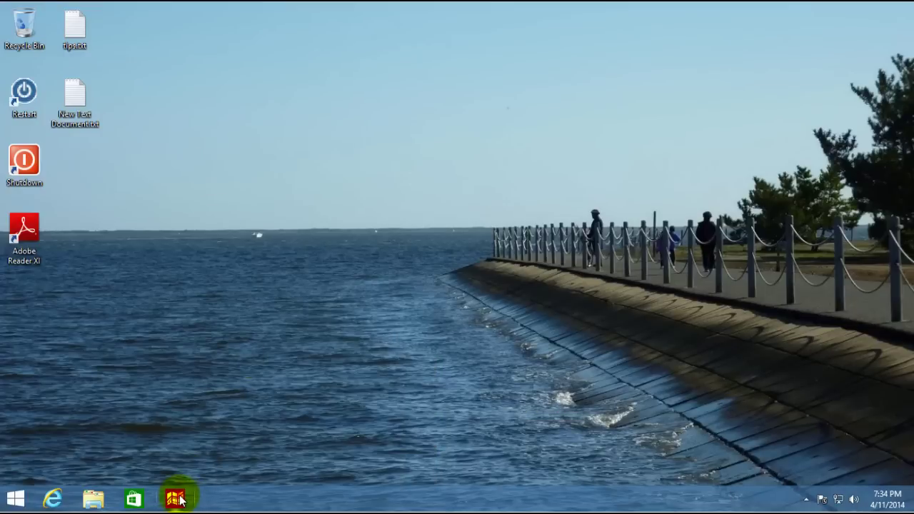
Launch Maps from the taskbar, minimize and restore it, allow location access, then close it.
{"action": "left_click", "coordinate": [177, 498]}
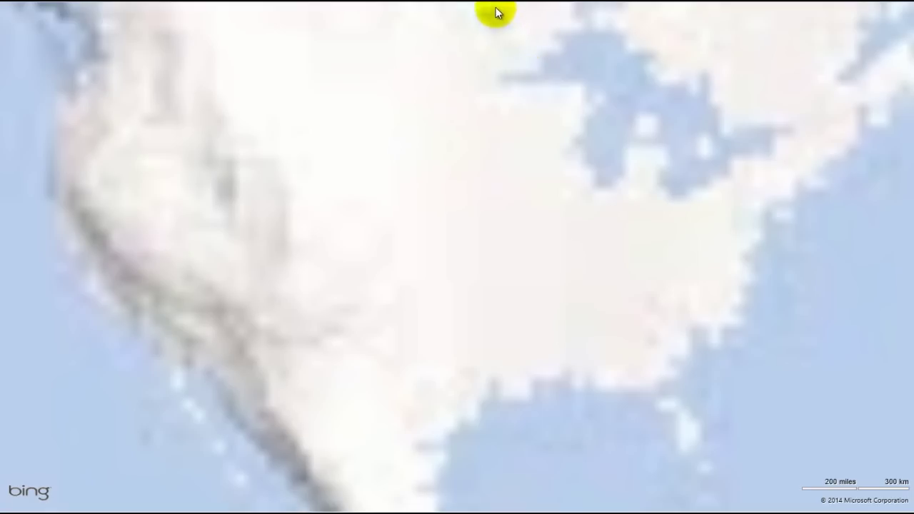
{"action": "mouse_move", "coordinate": [494, 2]}
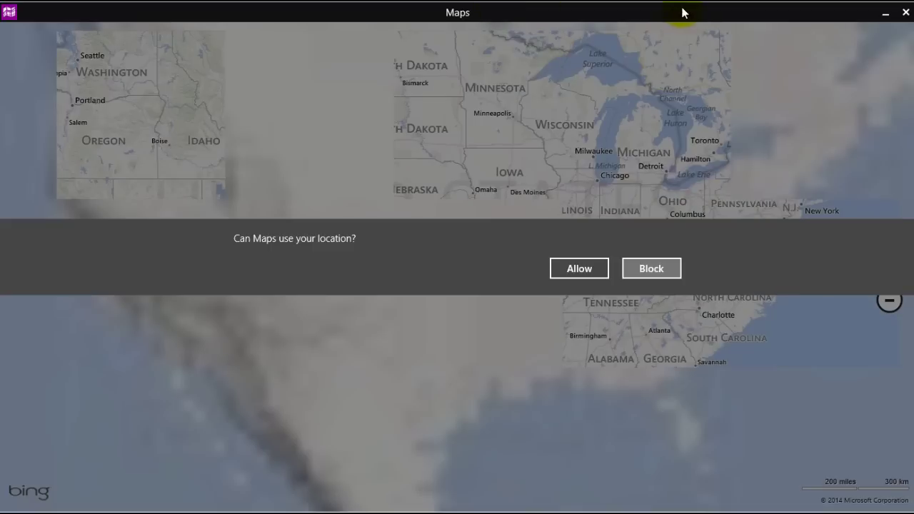
{"action": "left_click", "coordinate": [884, 13]}
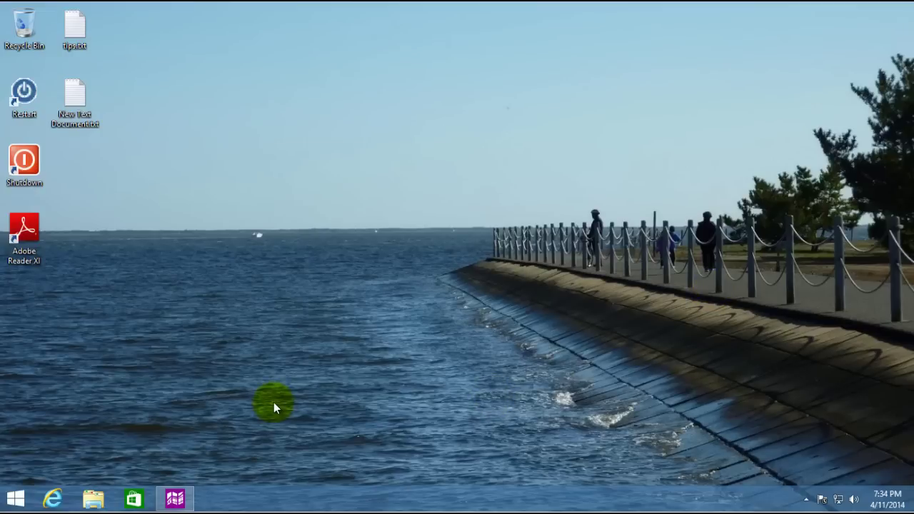
{"action": "left_click", "coordinate": [178, 501]}
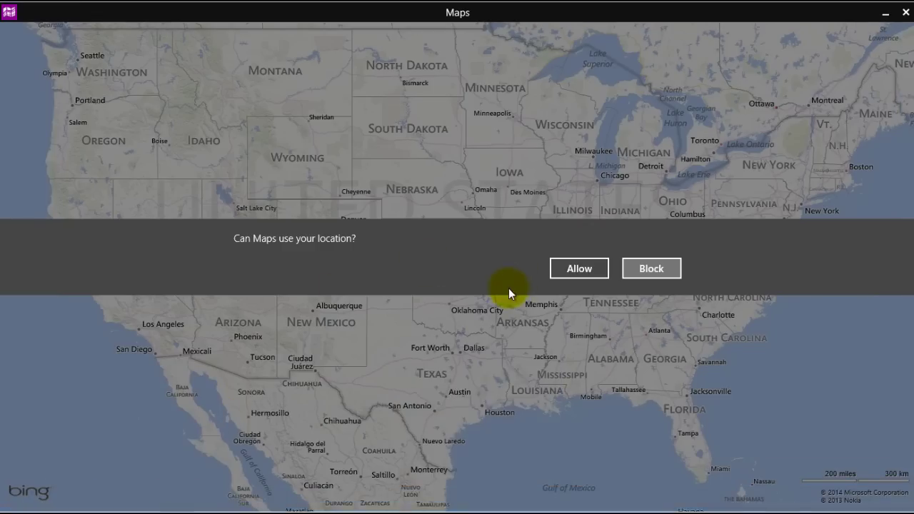
{"action": "left_click", "coordinate": [579, 273]}
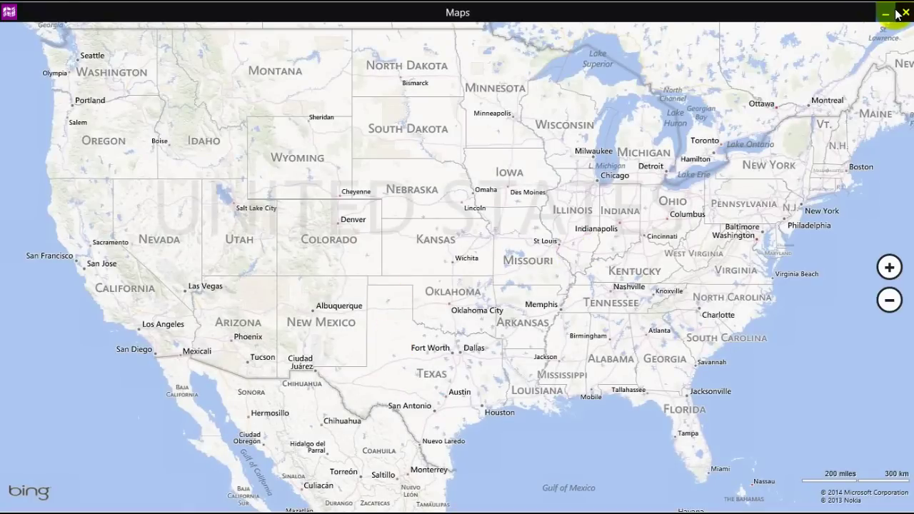
{"action": "left_click", "coordinate": [901, 12]}
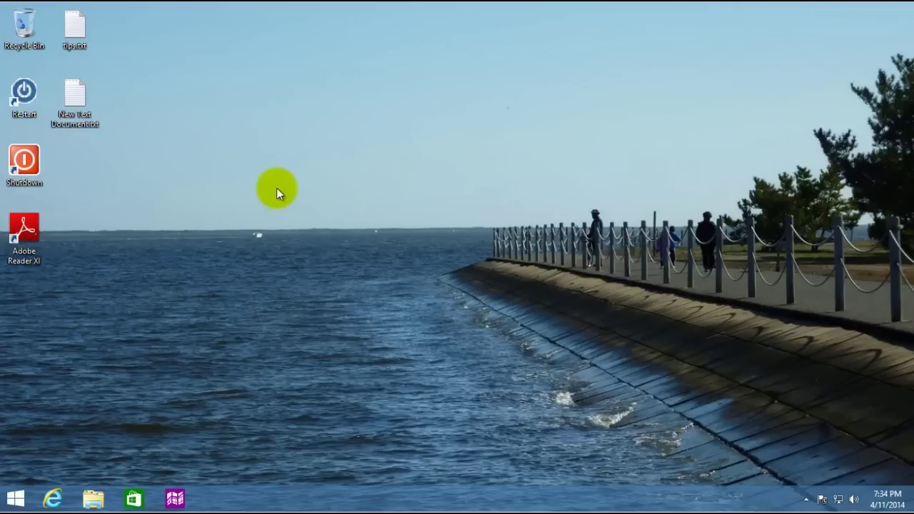
{"action": "left_click", "coordinate": [21, 500]}
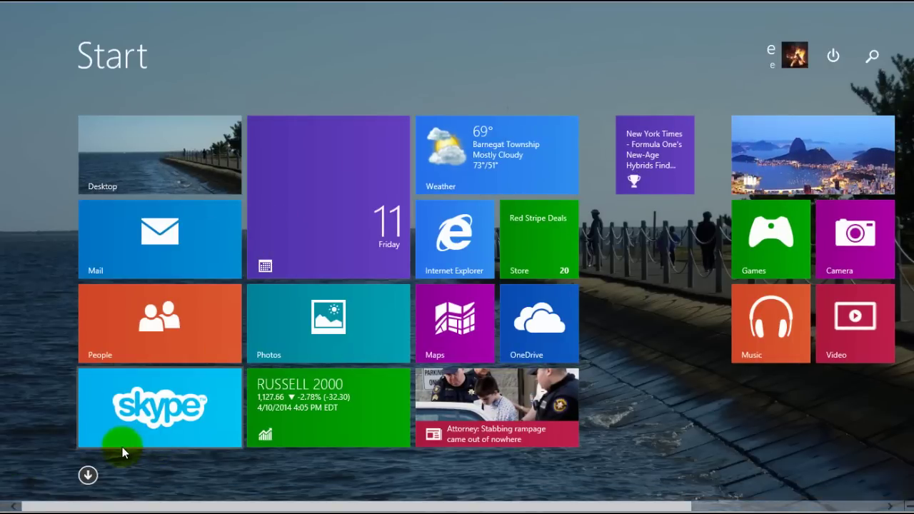
{"action": "left_click", "coordinate": [127, 171]}
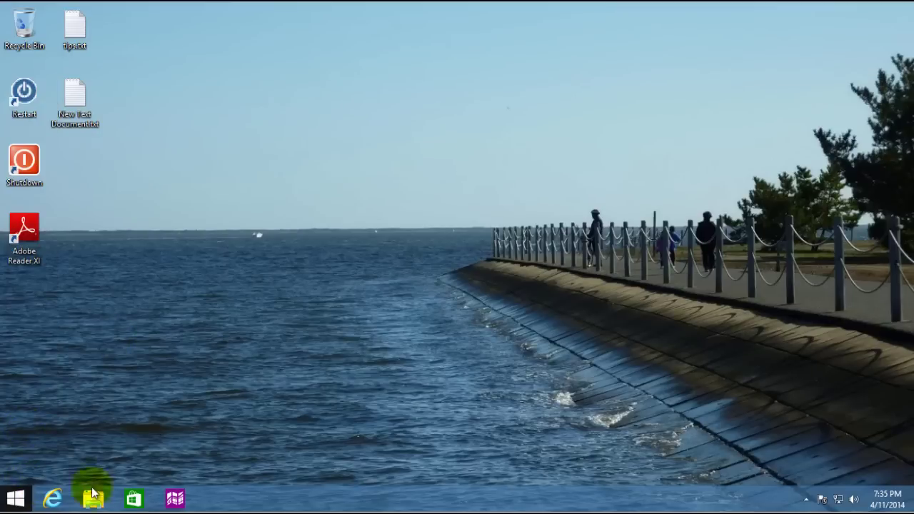
{"action": "right_click", "coordinate": [208, 501]}
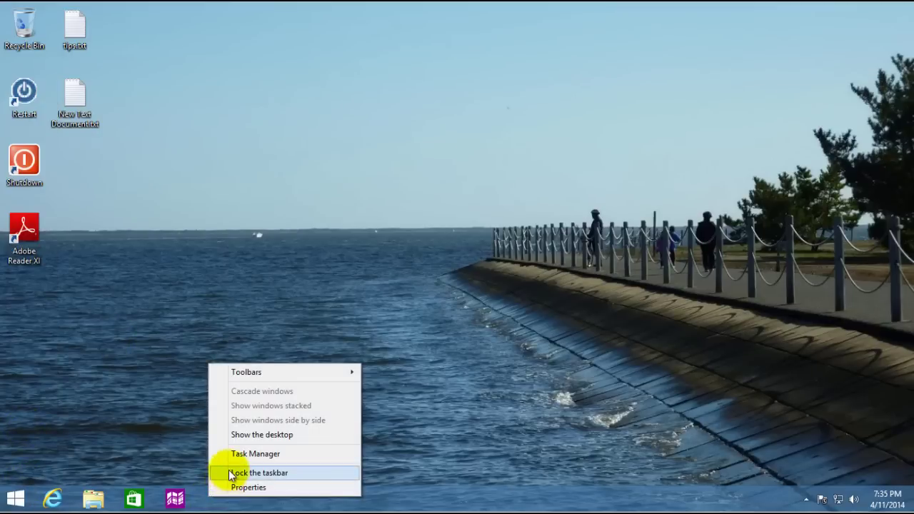
{"action": "left_click", "coordinate": [232, 489]}
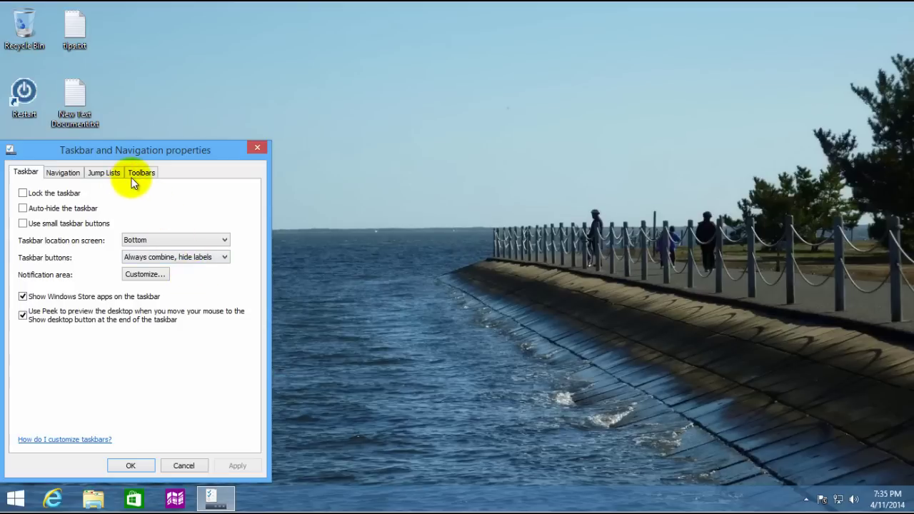
{"action": "left_click", "coordinate": [75, 180]}
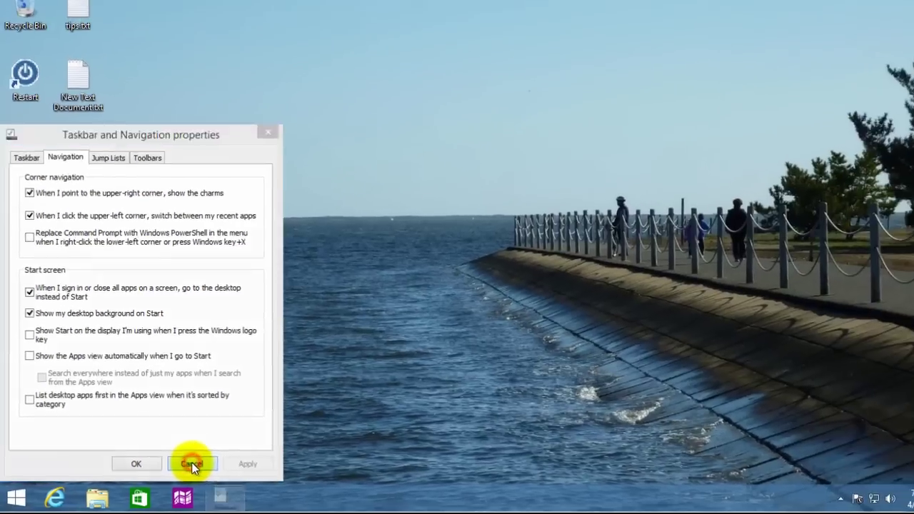
{"action": "left_click", "coordinate": [243, 450]}
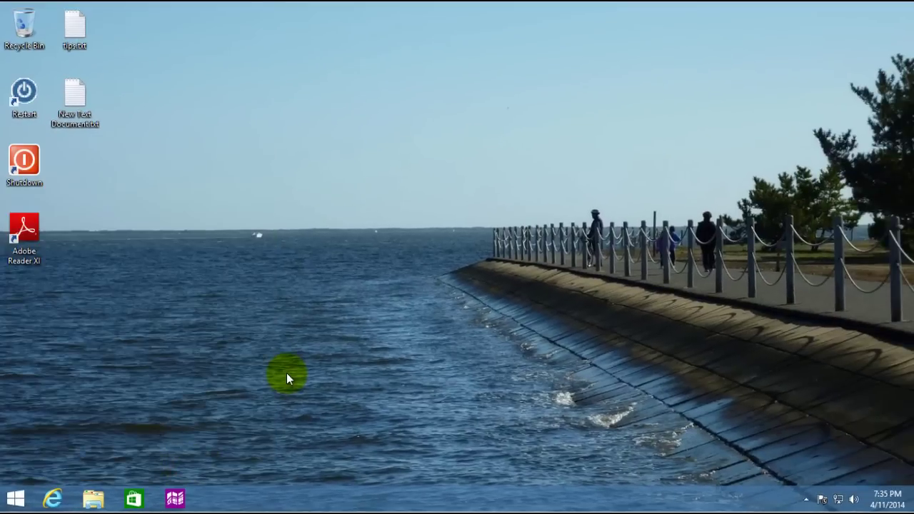